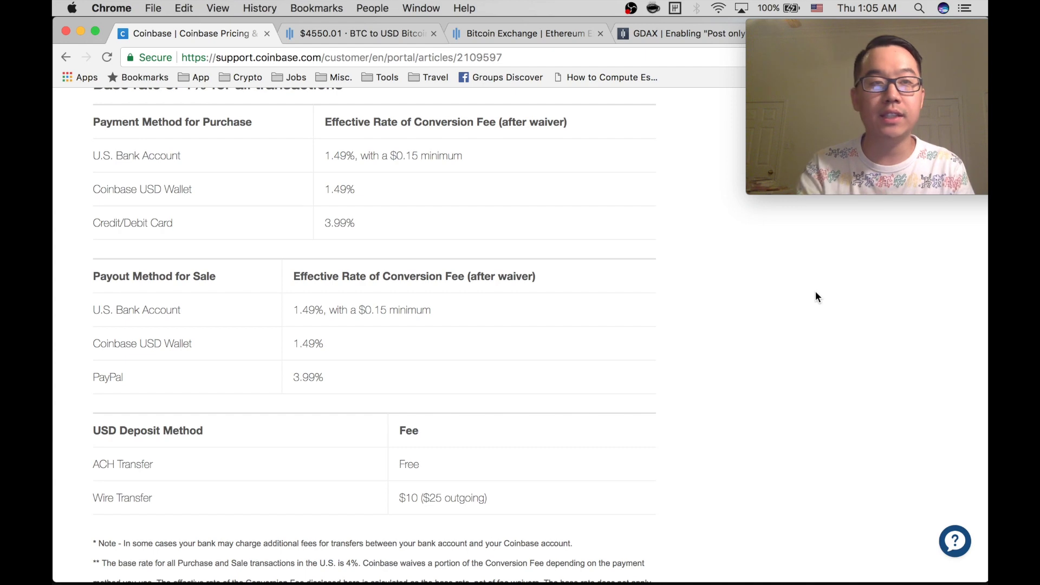
Read through the Coinbase USA fee tables and footnotes, down to the USD deposit fees.
scroll(504, 192, "up", 15)
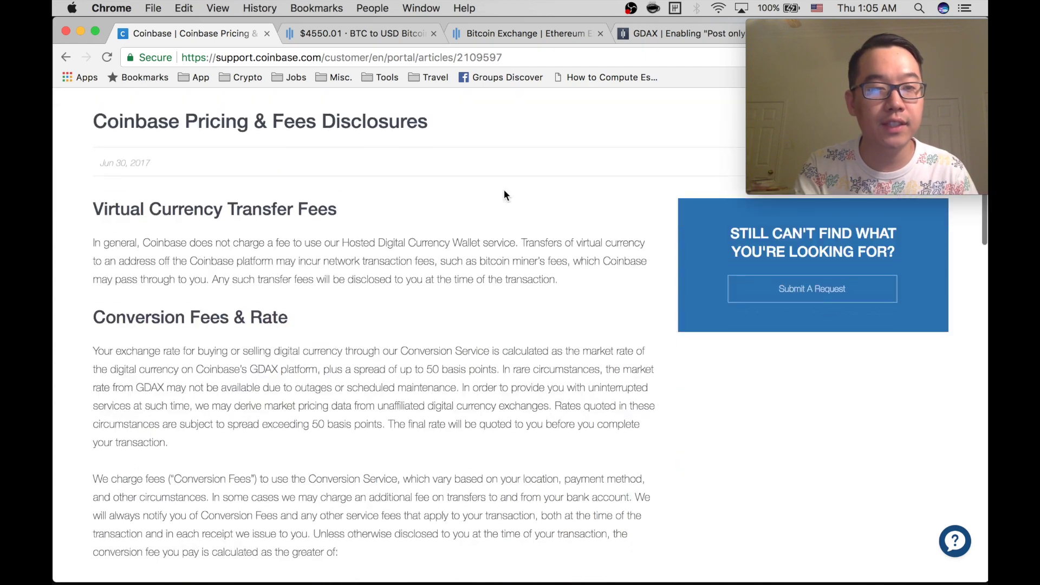
scroll(504, 195, "down", 5)
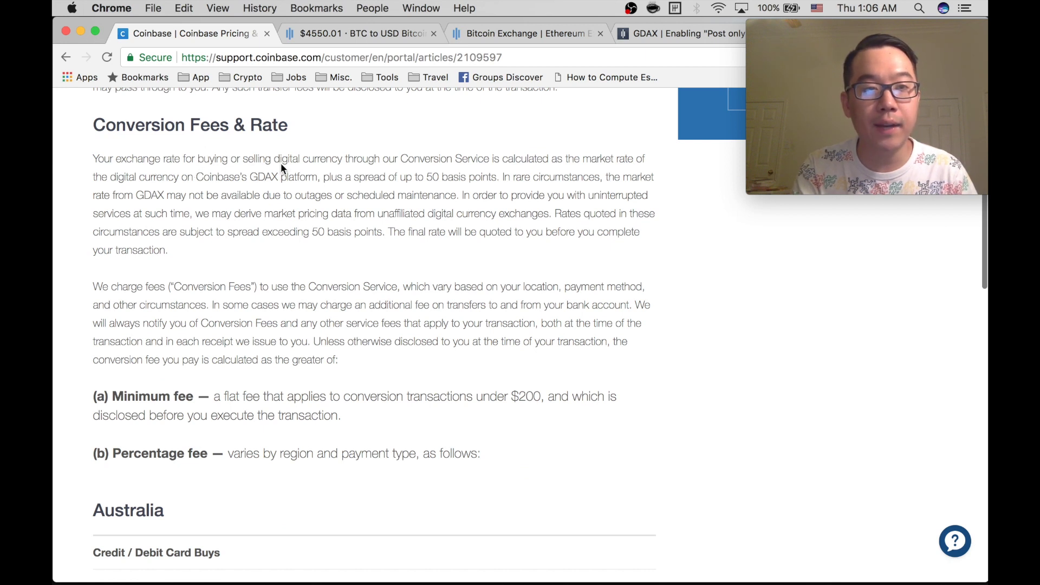
scroll(274, 286, "down", 1)
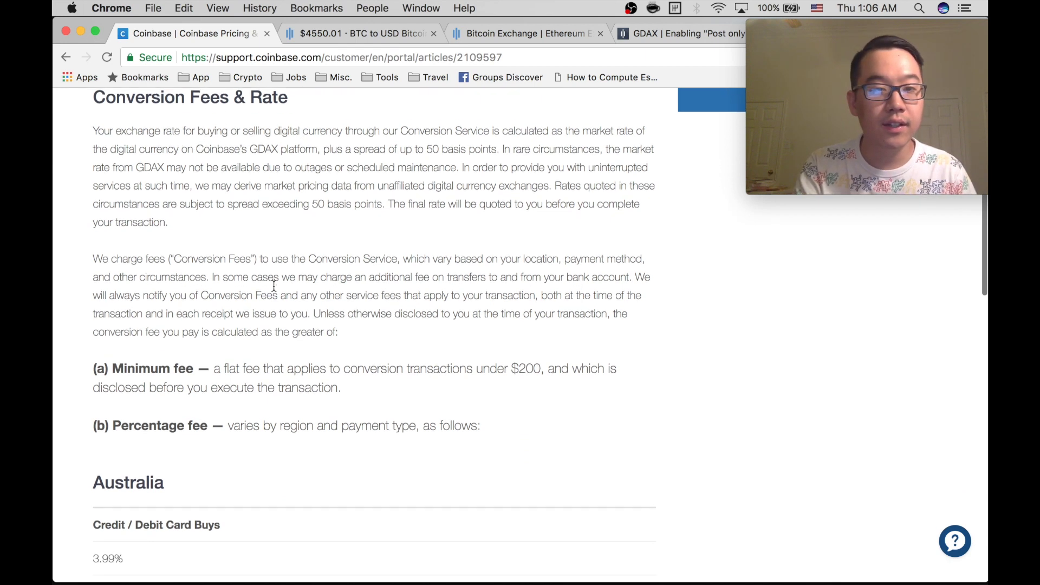
scroll(274, 287, "down", 1)
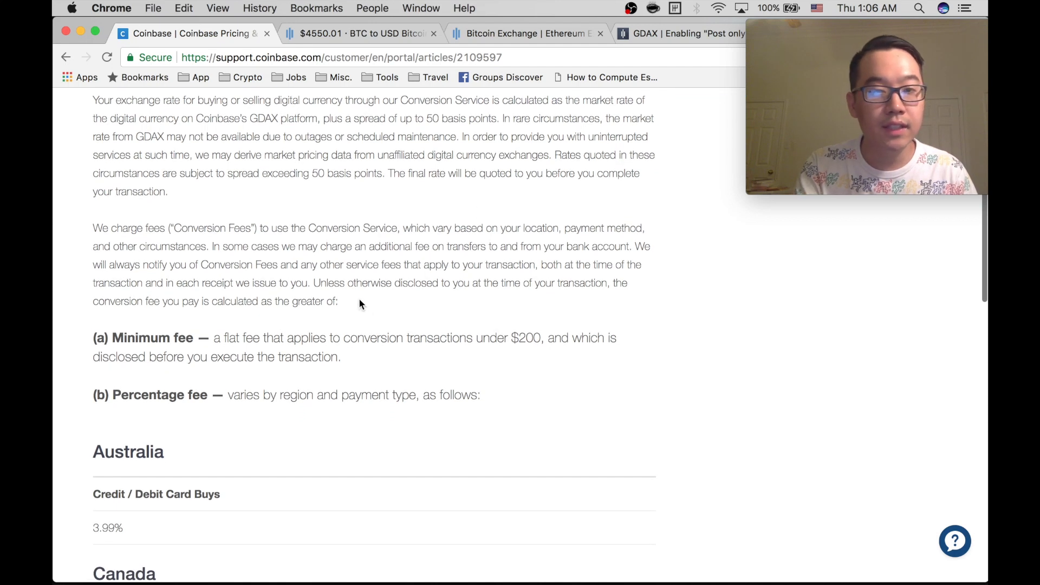
scroll(336, 298, "down", 1)
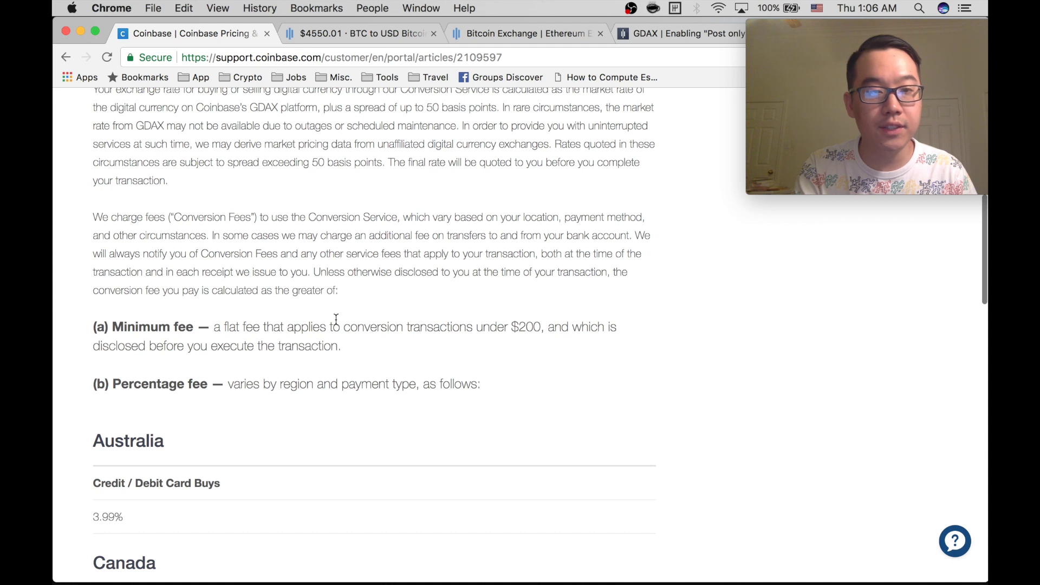
scroll(259, 358, "down", 2)
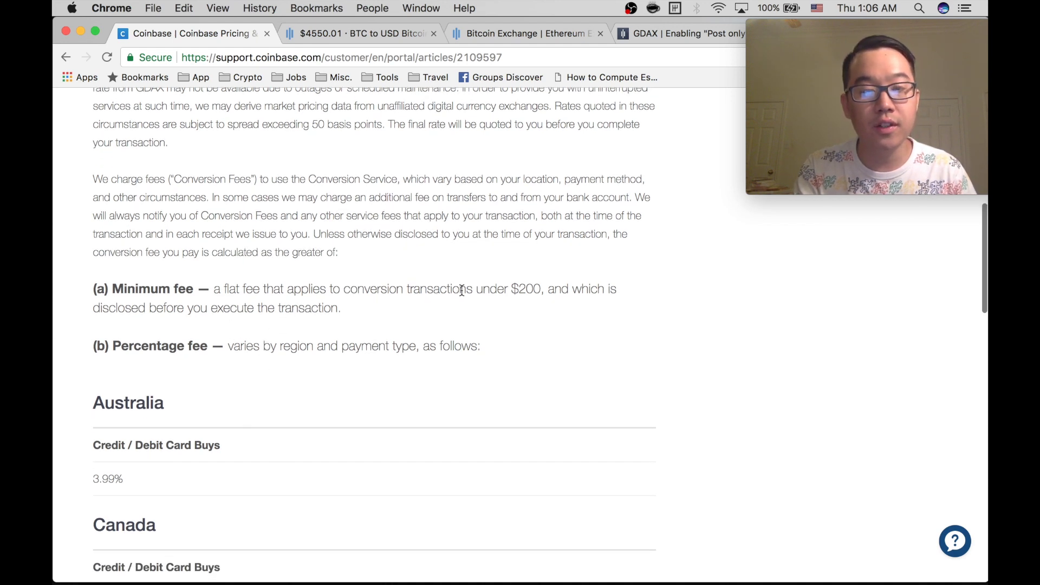
scroll(430, 333, "down", 2)
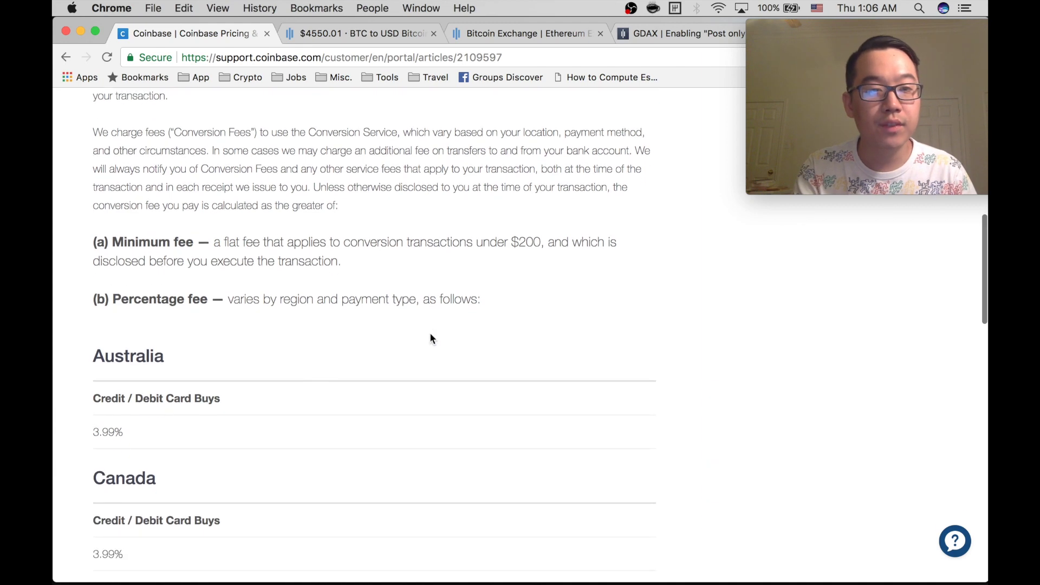
scroll(360, 319, "down", 9)
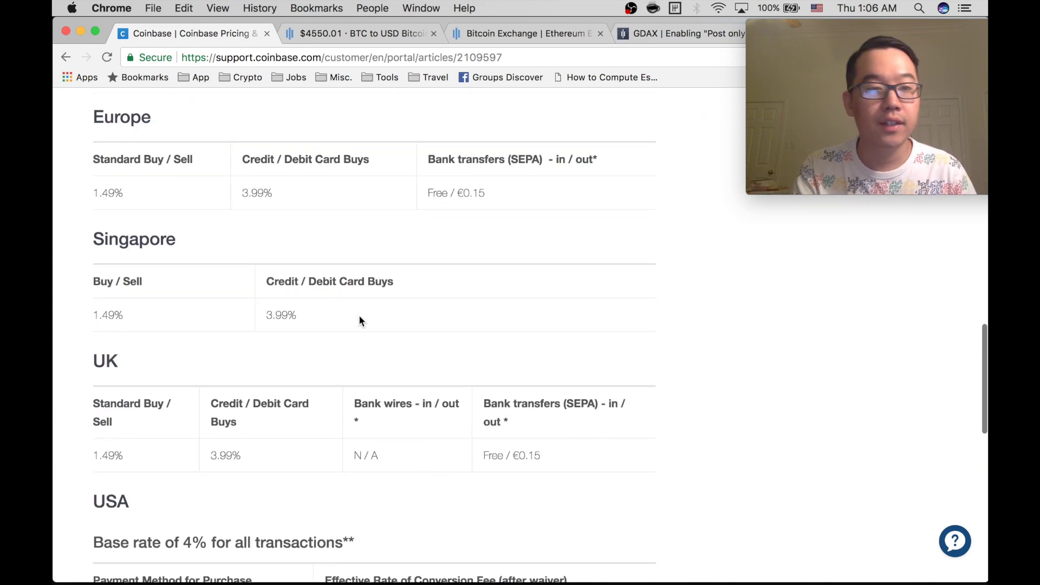
scroll(360, 319, "up", 7)
scroll(360, 322, "down", 15)
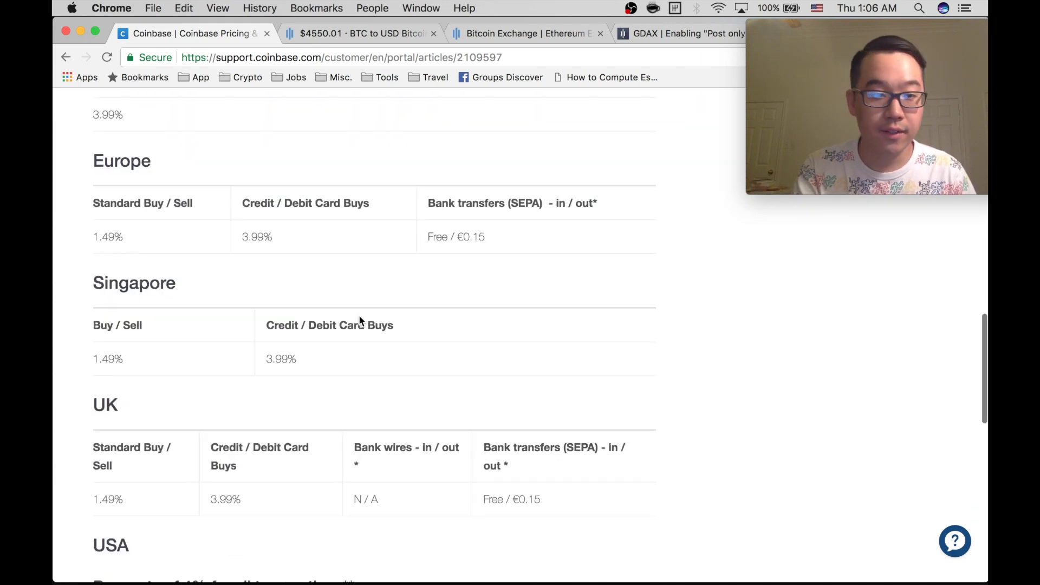
scroll(361, 321, "down", 2)
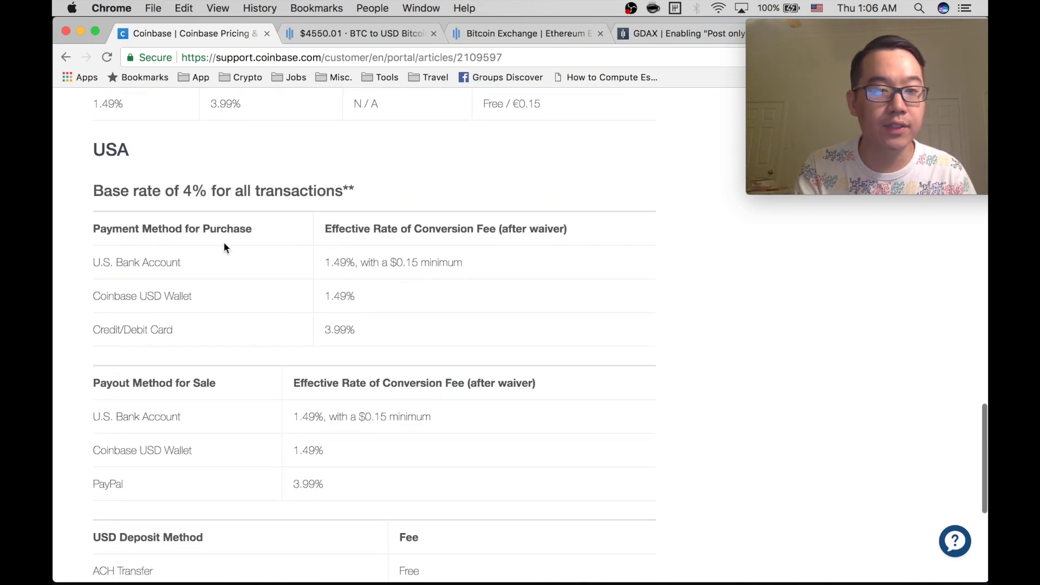
scroll(225, 248, "down", 2)
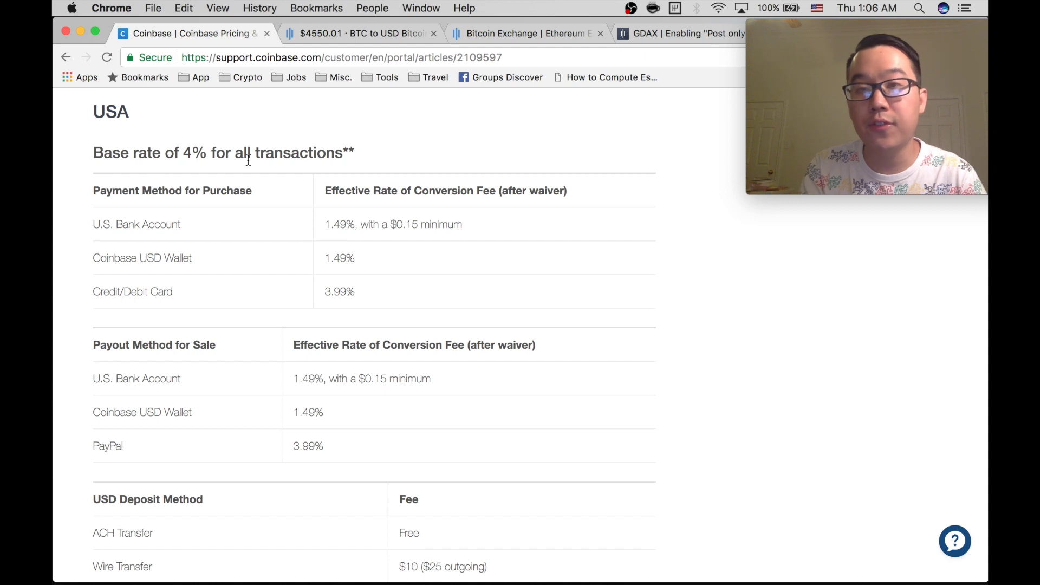
scroll(248, 159, "down", 8)
scroll(247, 159, "down", 4)
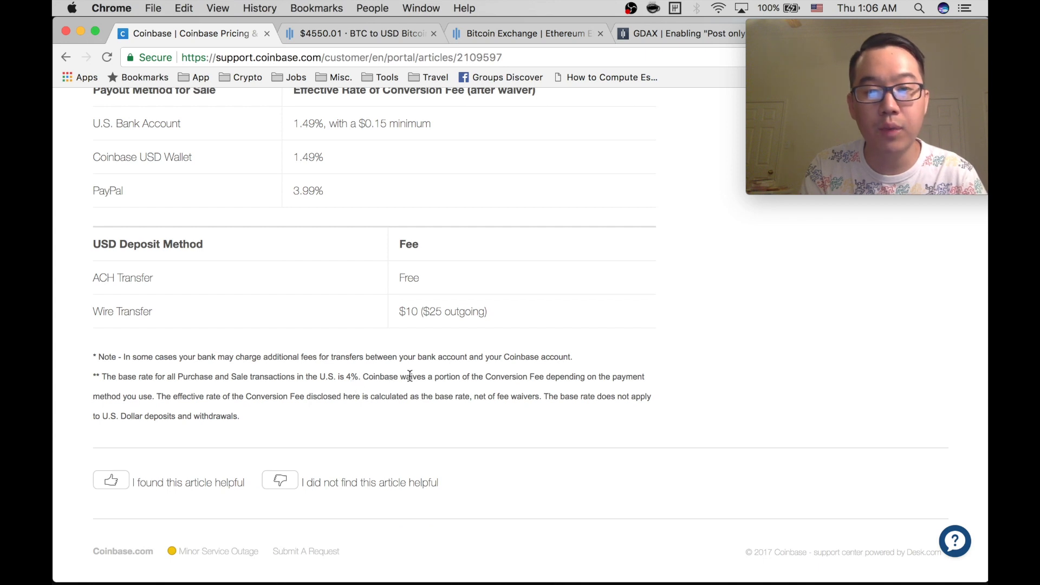
scroll(483, 374, "up", 5)
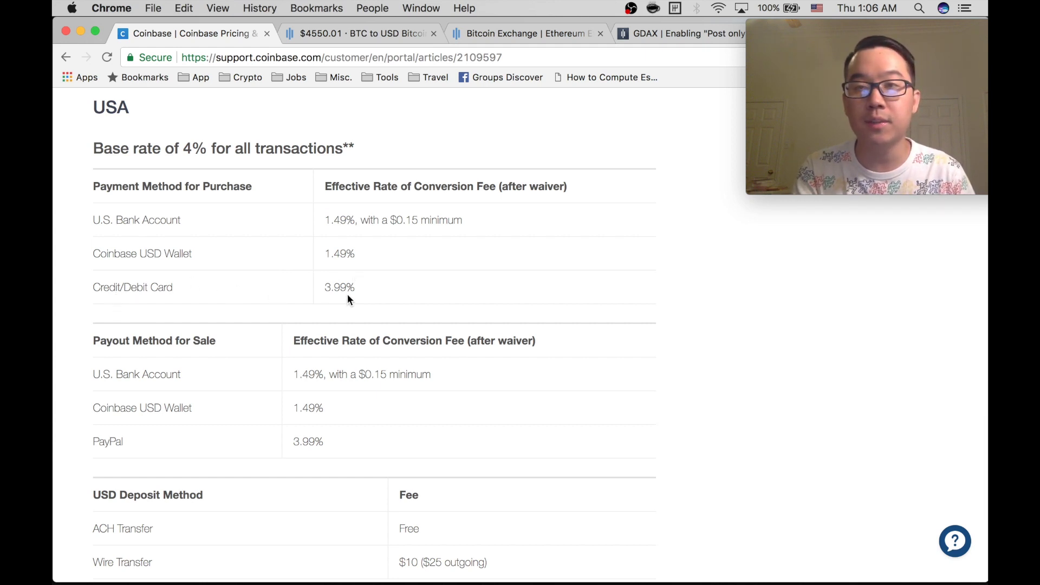
scroll(347, 299, "down", 4)
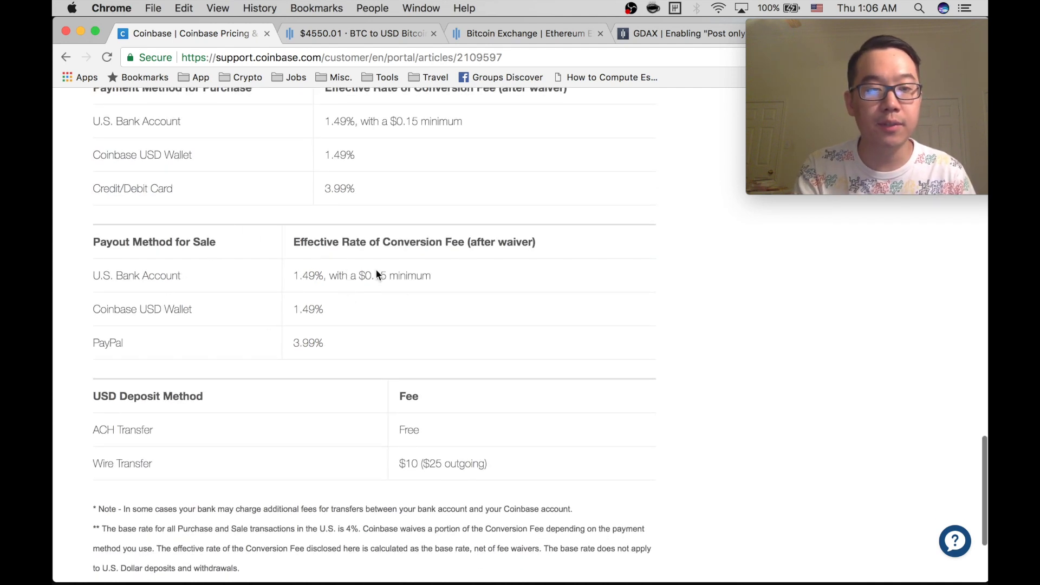
scroll(291, 325, "down", 3)
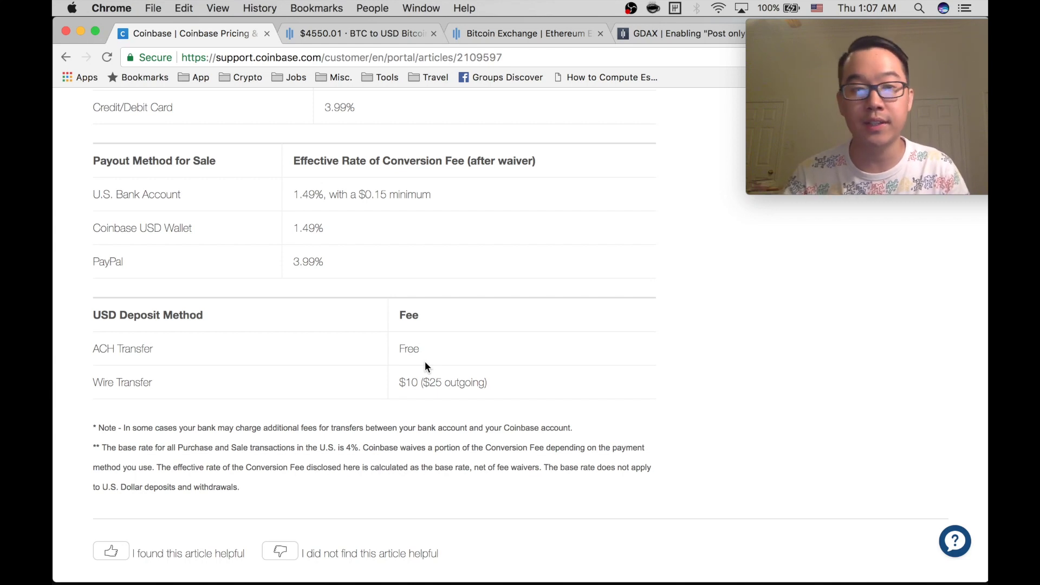
scroll(331, 202, "up", 1)
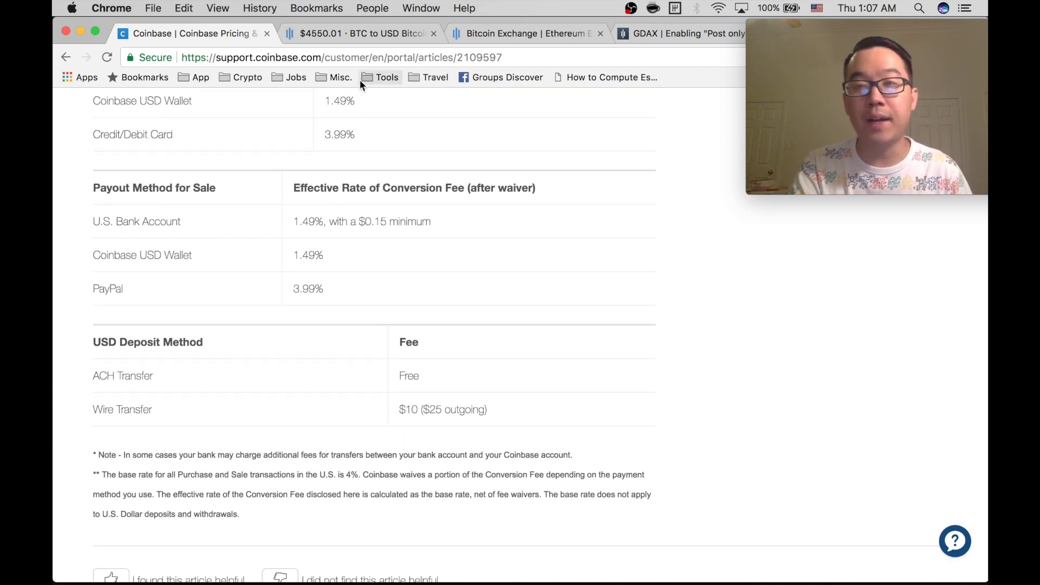
Check the GDAX BTC/USD Limit buy form, then view GDAX's maker/taker Fee Structure page.
left_click(364, 28)
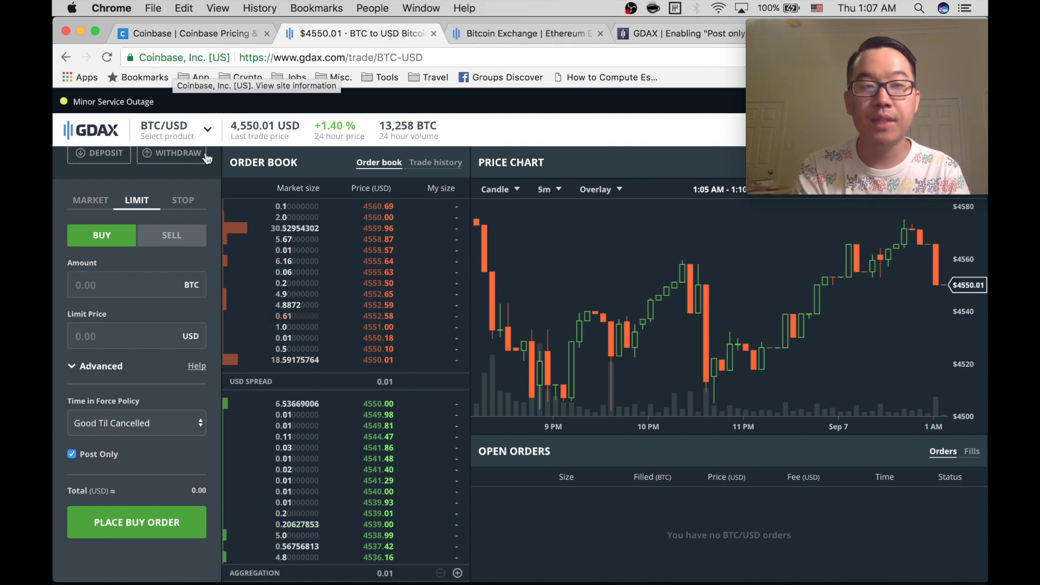
scroll(167, 195, "up", 5)
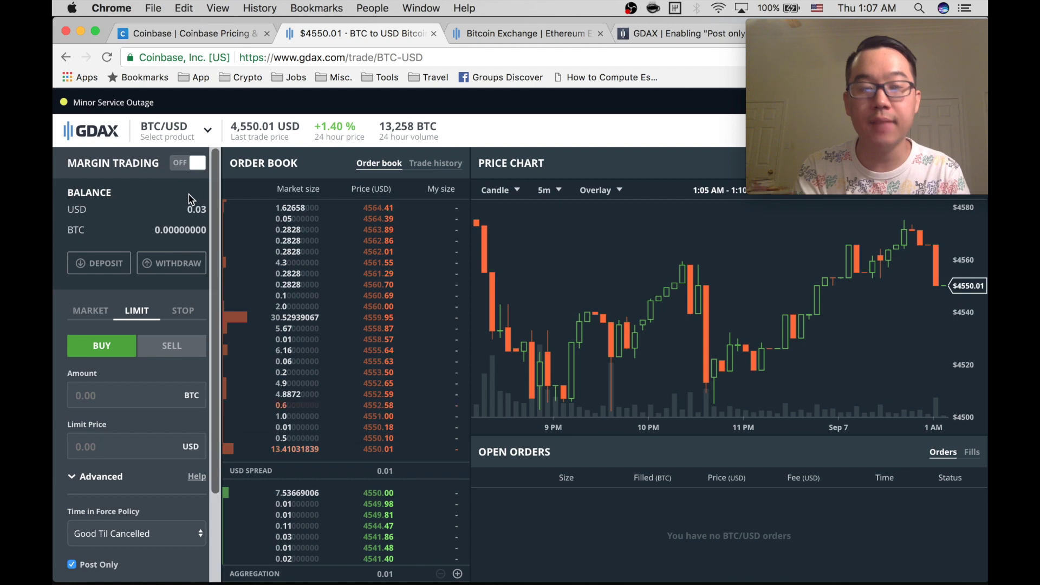
scroll(189, 198, "up", 1)
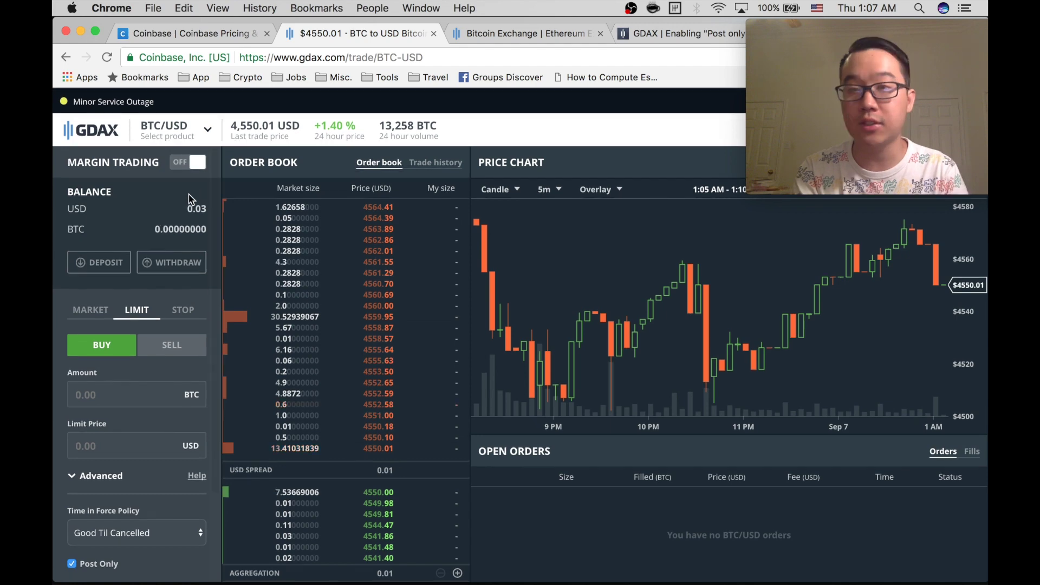
left_click(486, 29)
scroll(399, 138, "up", 5)
scroll(398, 139, "up", 5)
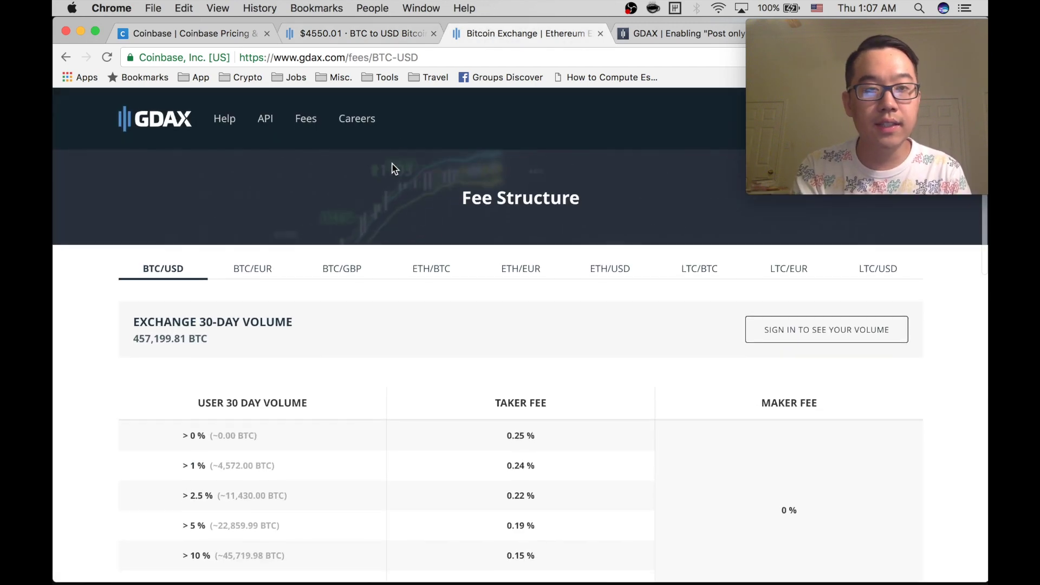
scroll(308, 354, "down", 4)
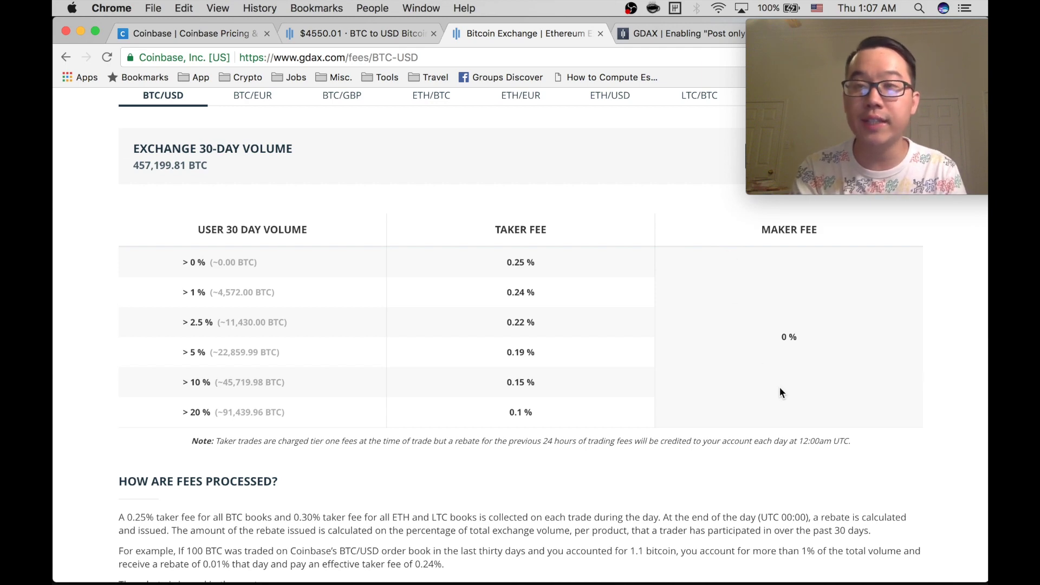
scroll(780, 391, "down", 3)
scroll(779, 386, "down", 10)
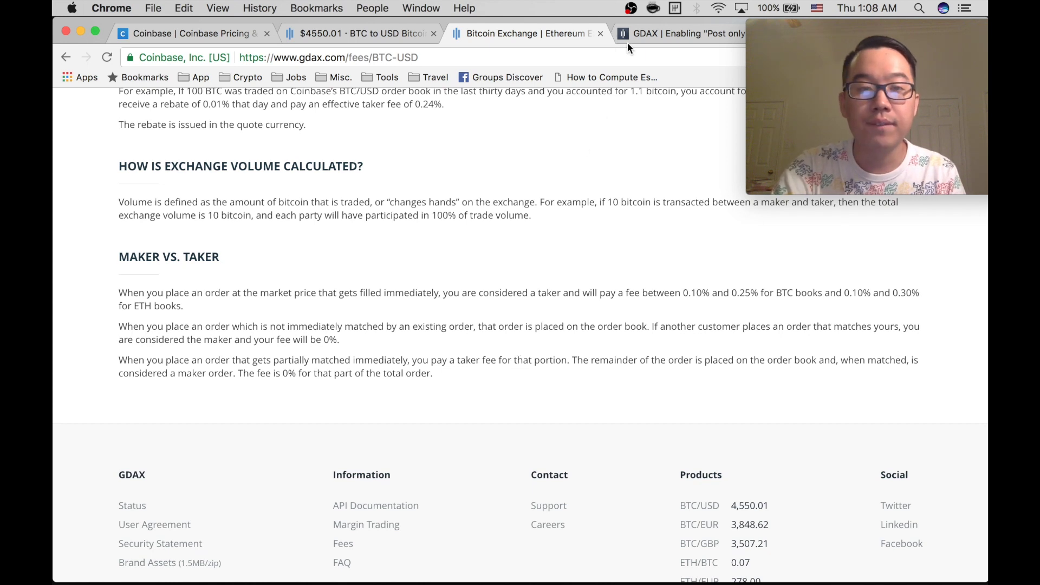
left_click(398, 30)
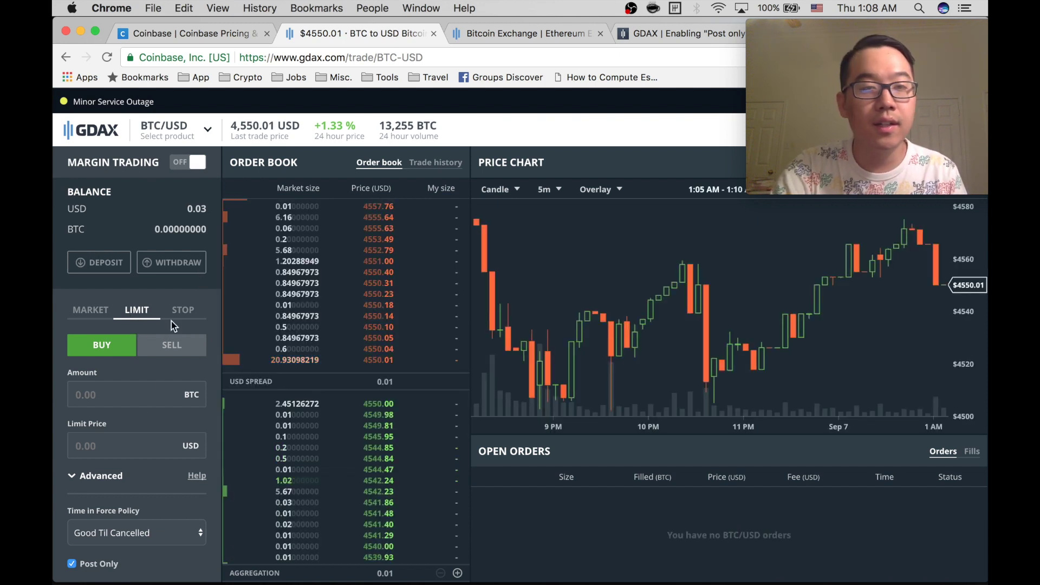
left_click(111, 263)
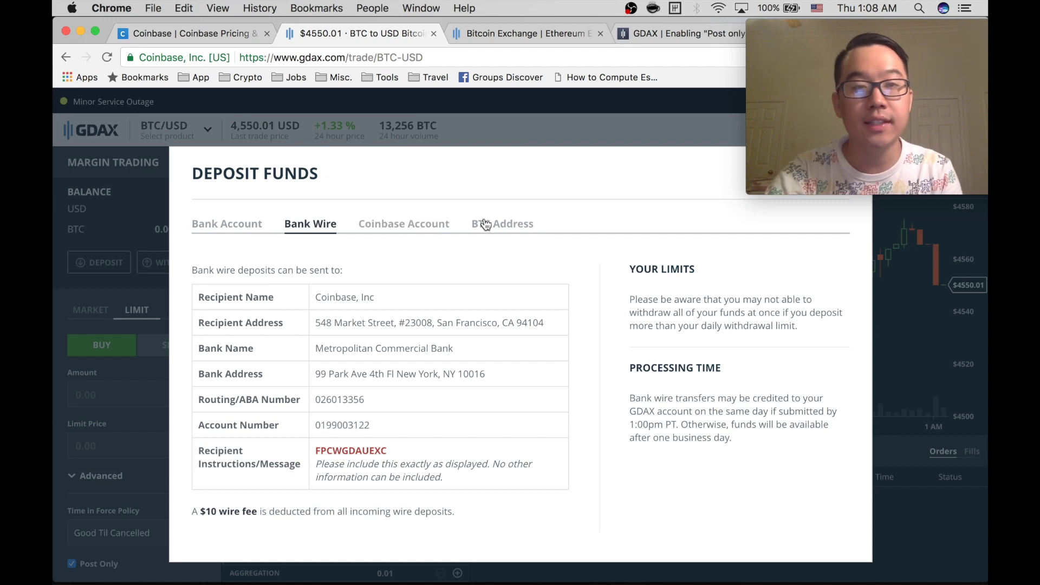
left_click(109, 240)
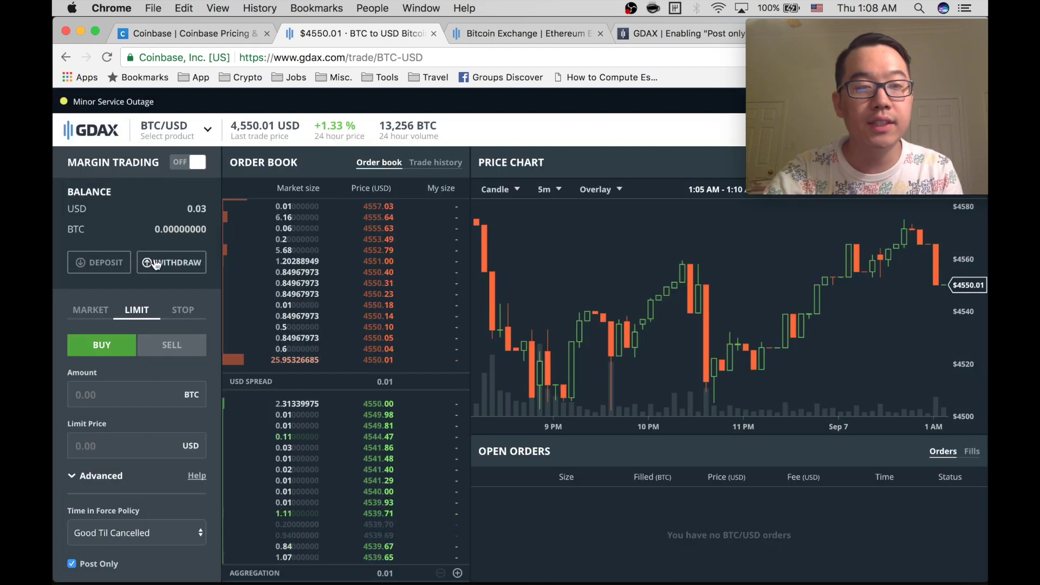
left_click(156, 263)
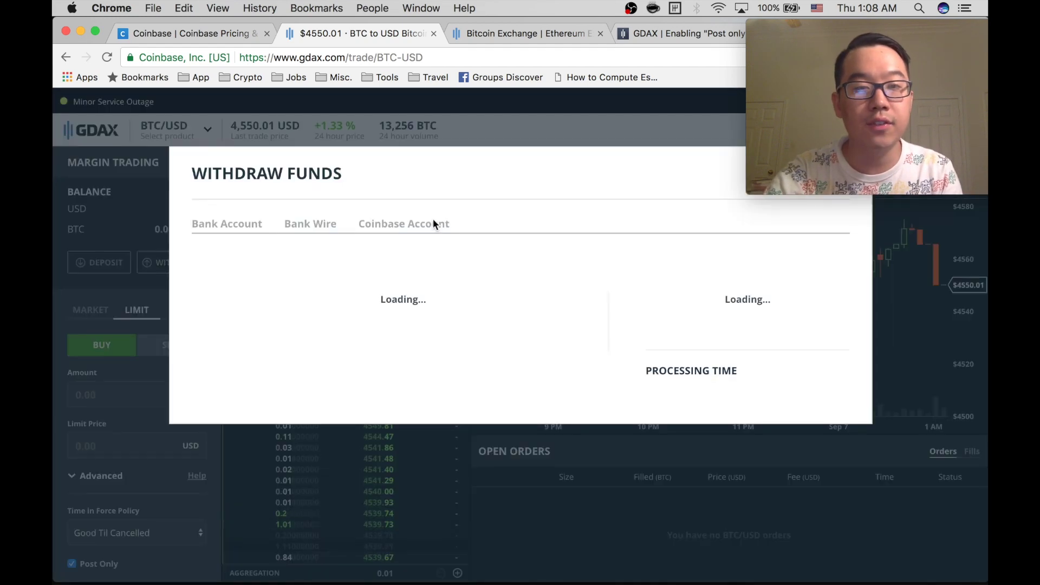
left_click(141, 218)
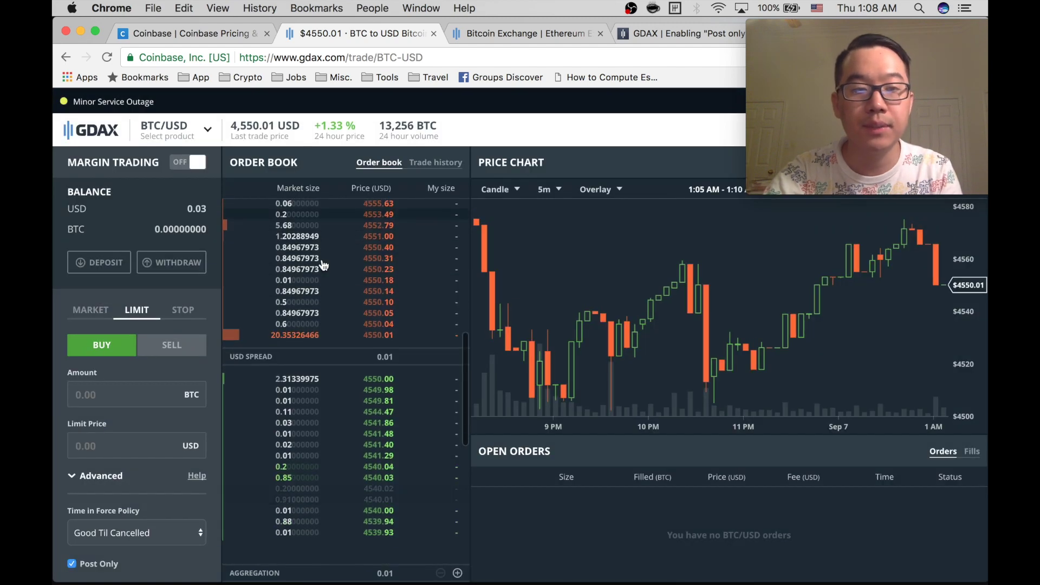
scroll(189, 373, "down", 3)
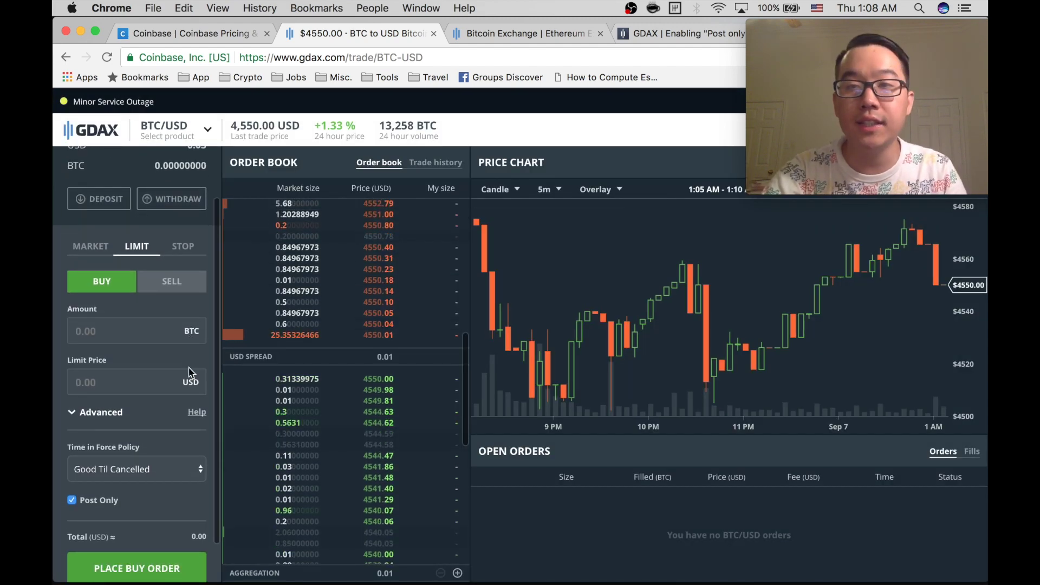
scroll(189, 371, "down", 1)
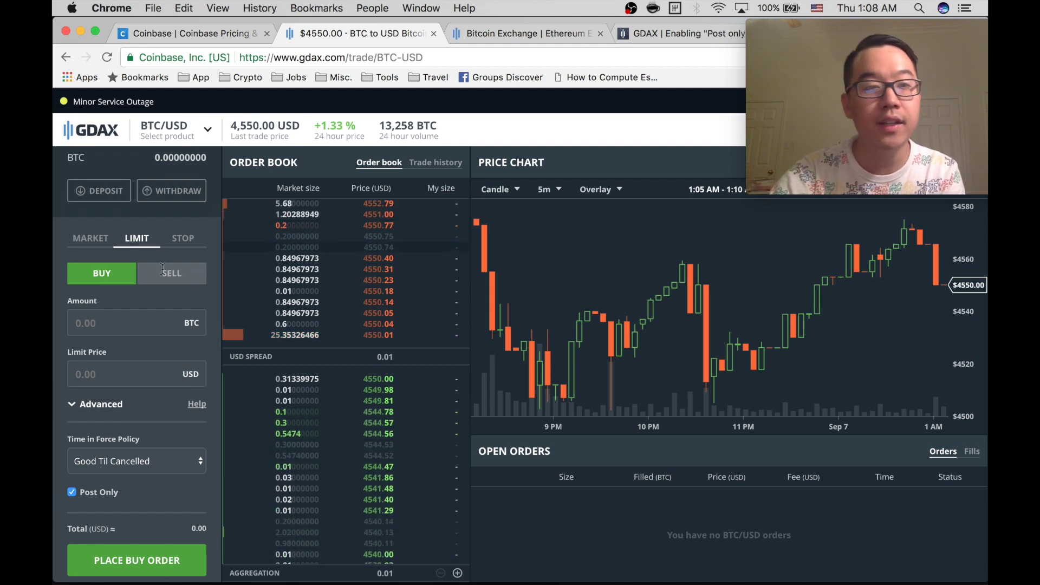
scroll(134, 244, "up", 1)
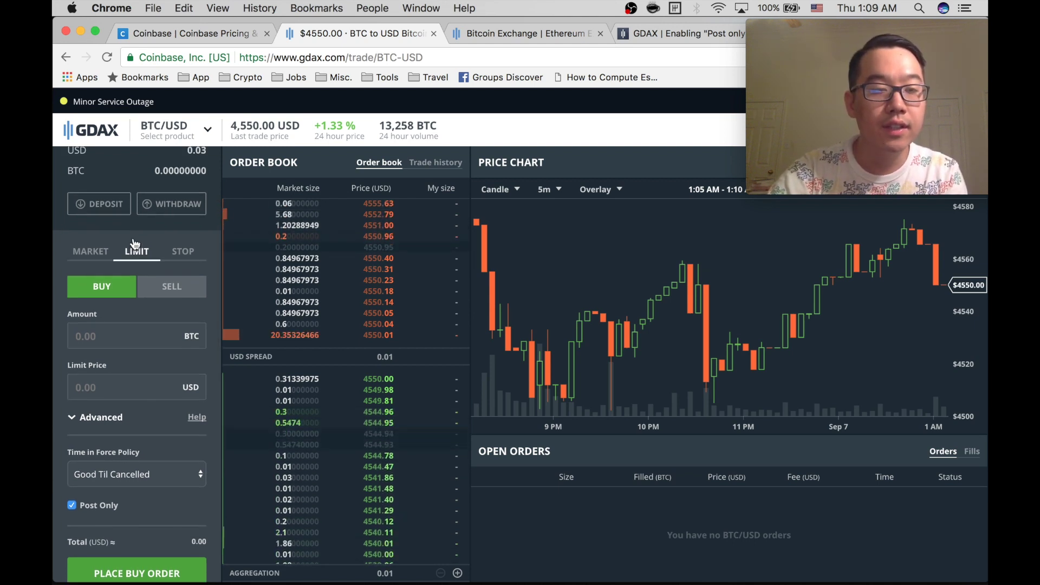
scroll(134, 243, "down", 2)
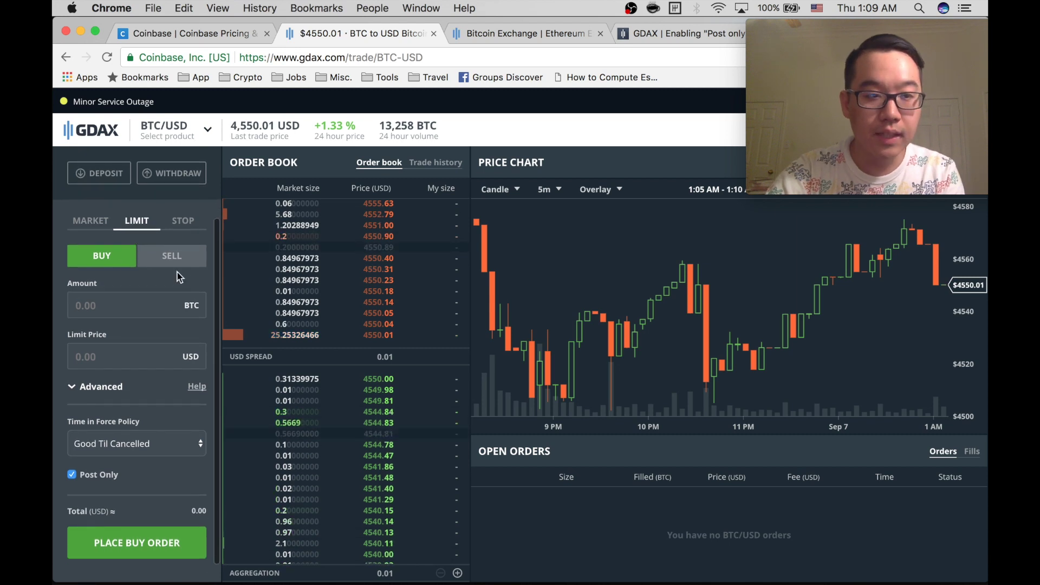
scroll(163, 287, "down", 2)
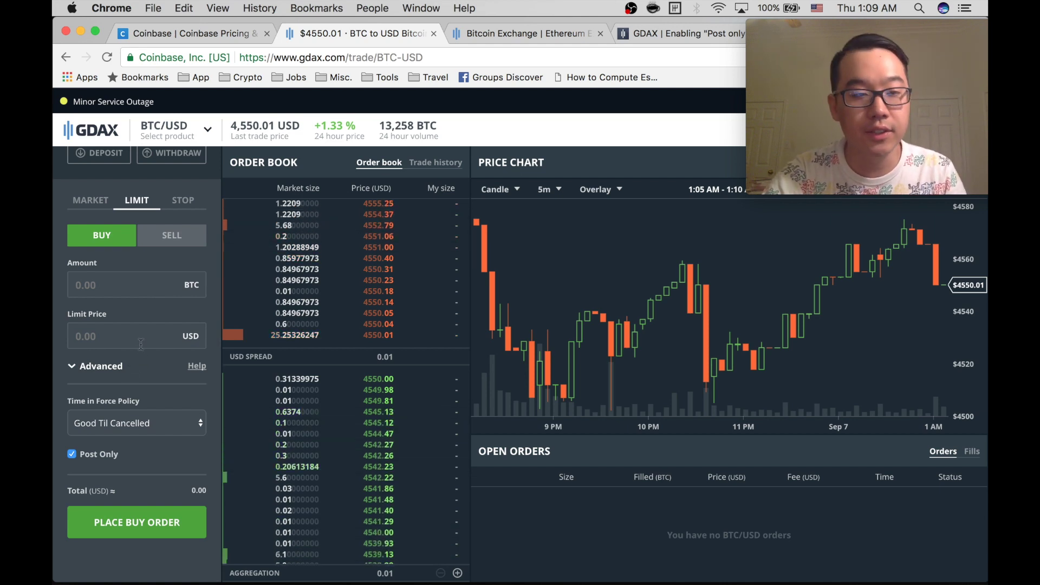
left_click(76, 367)
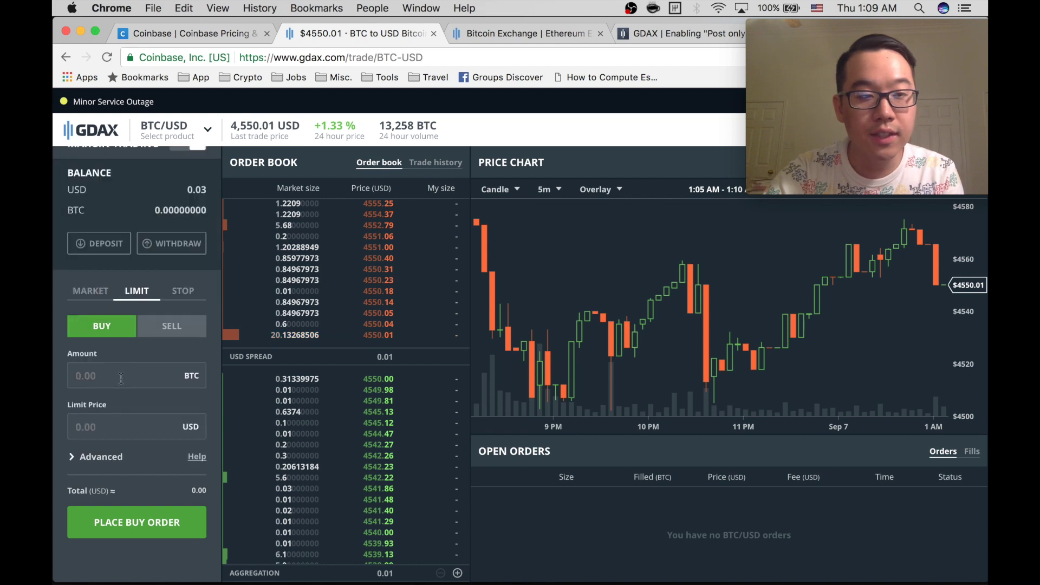
left_click(78, 457)
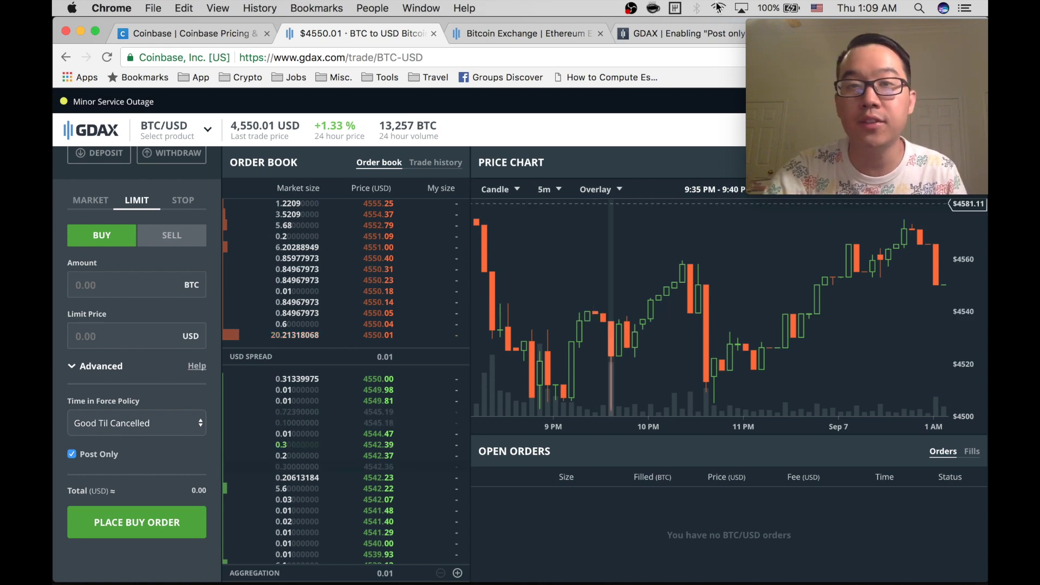
View the GDAX support article on enabling Post only for limit orders.
left_click(683, 39)
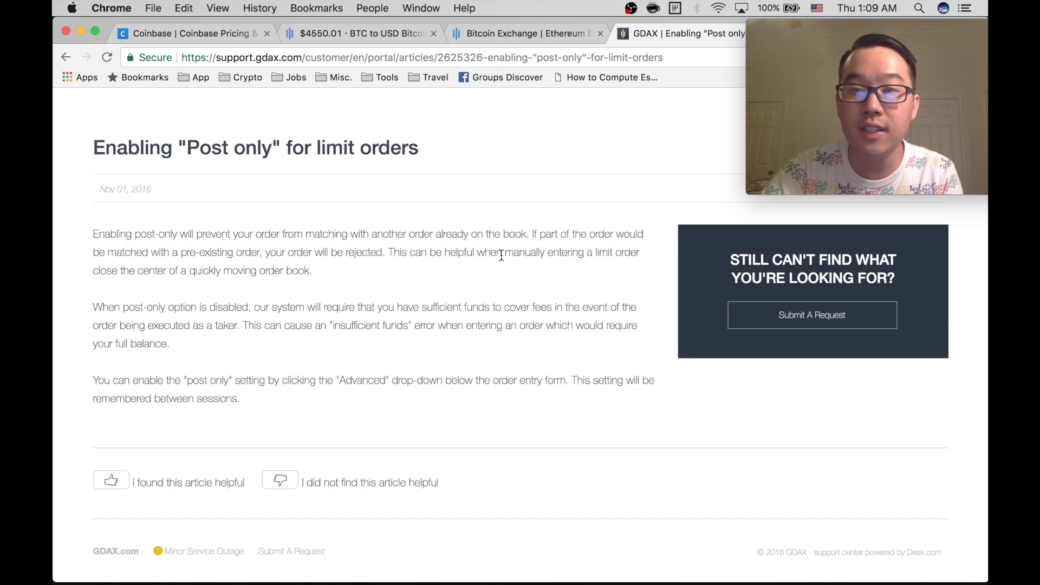
Go back to the GDAX fees page.
left_click(564, 37)
Return to the GDAX BTC/USD trade page at 4,550.01 USD with Post Only checked.
left_click(404, 33)
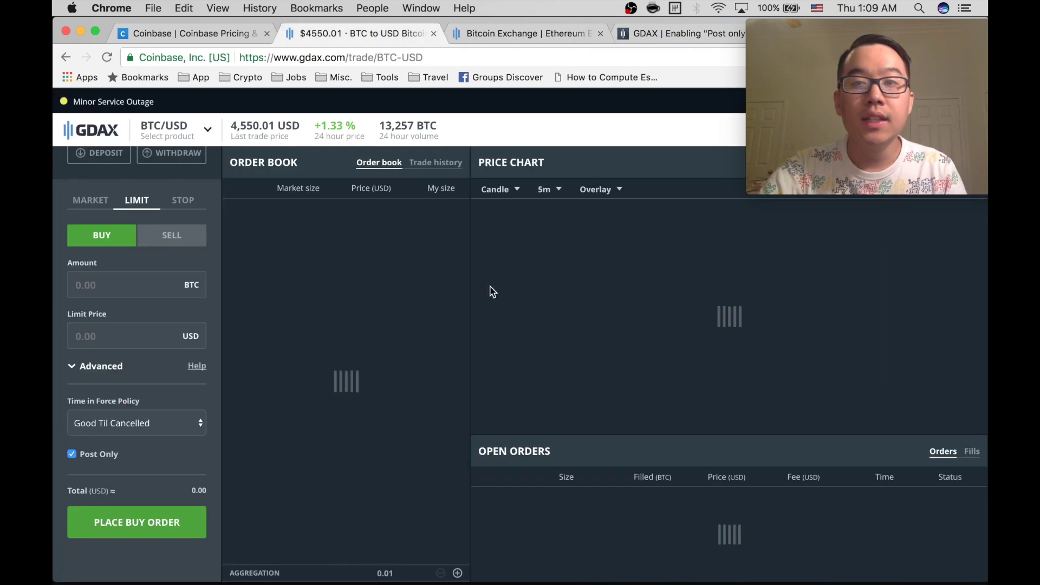